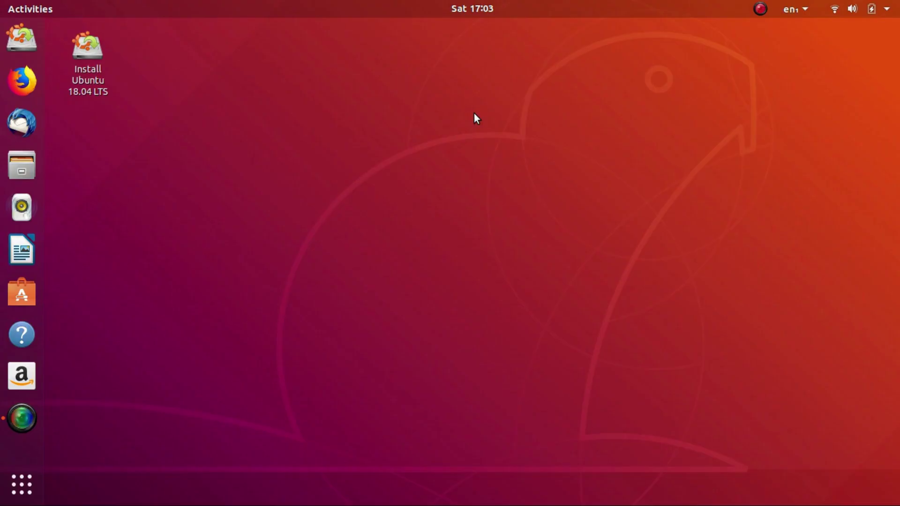
Check the system's About page to confirm the Ubuntu 18.04 LTS version
key(super)
text(info)
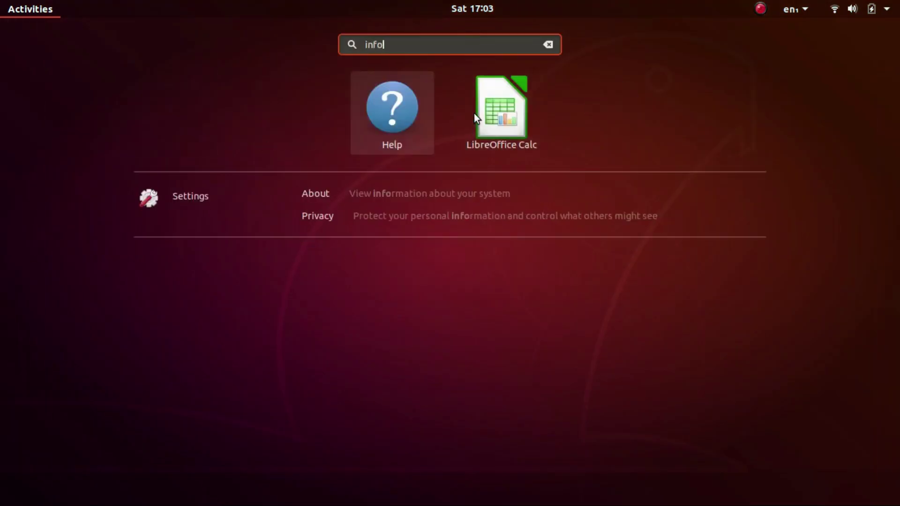
click(447, 193)
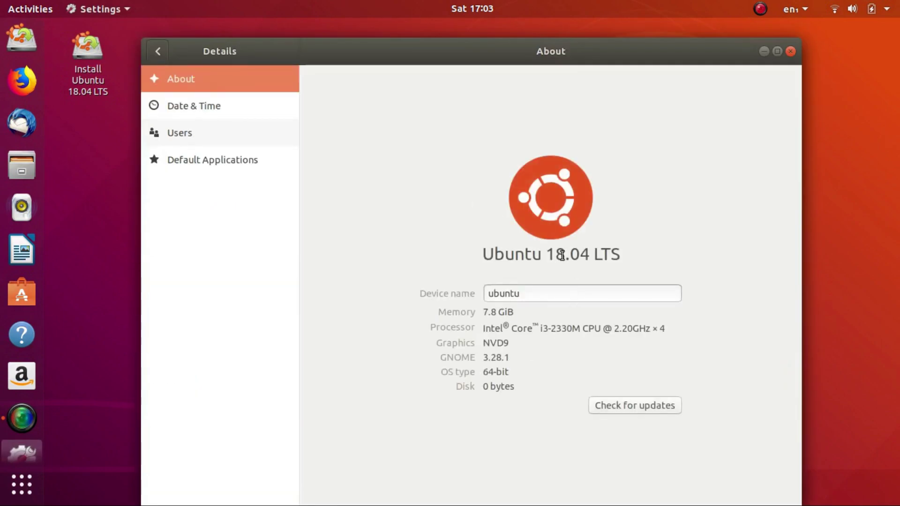
drag(490, 256, 628, 256)
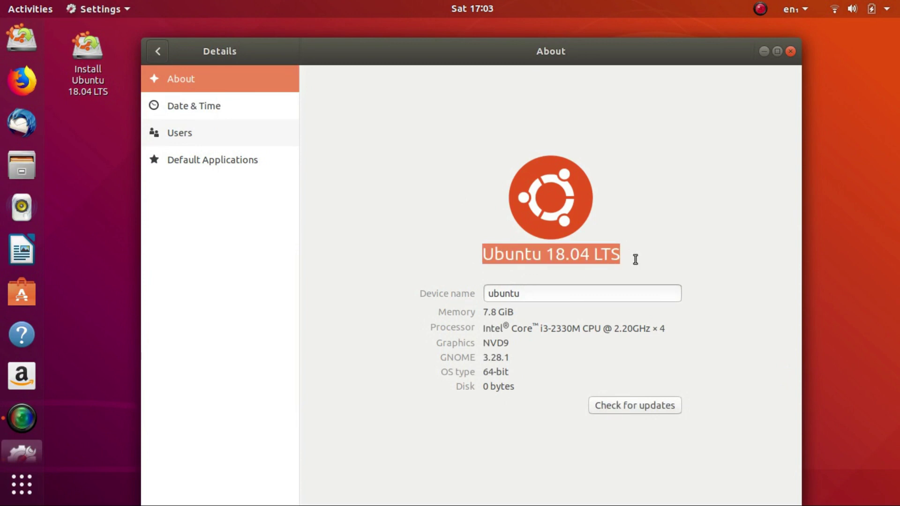
click(790, 51)
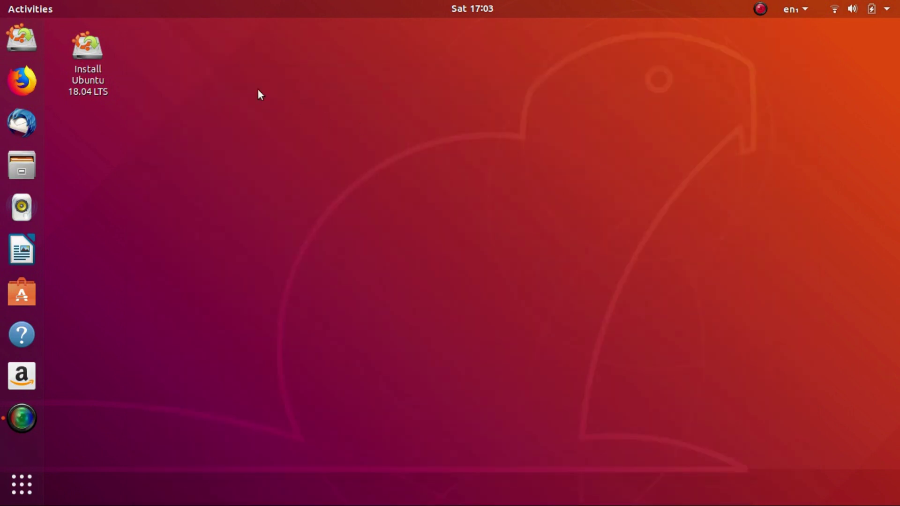
Launch the Ubuntu 18.04 LTS installer, keeping English and the English (US) keyboard layout
click(84, 59)
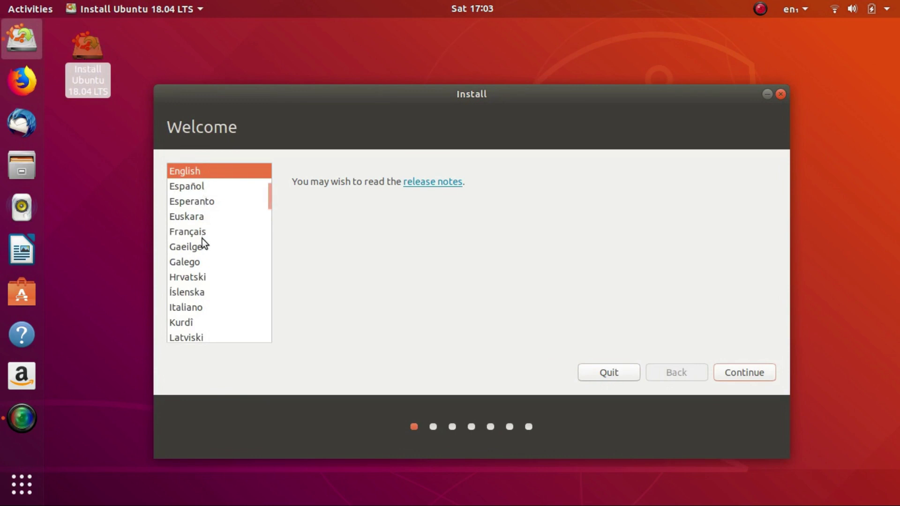
scroll(202, 241, up, 3)
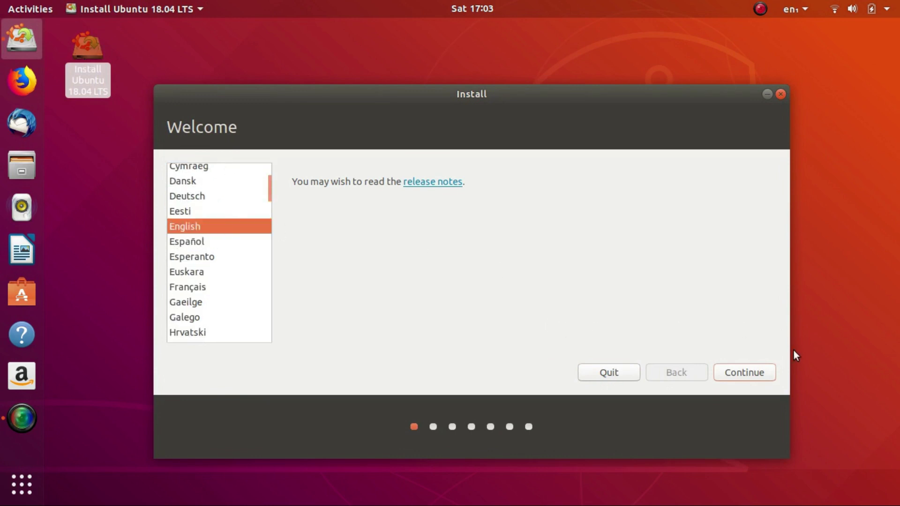
click(757, 375)
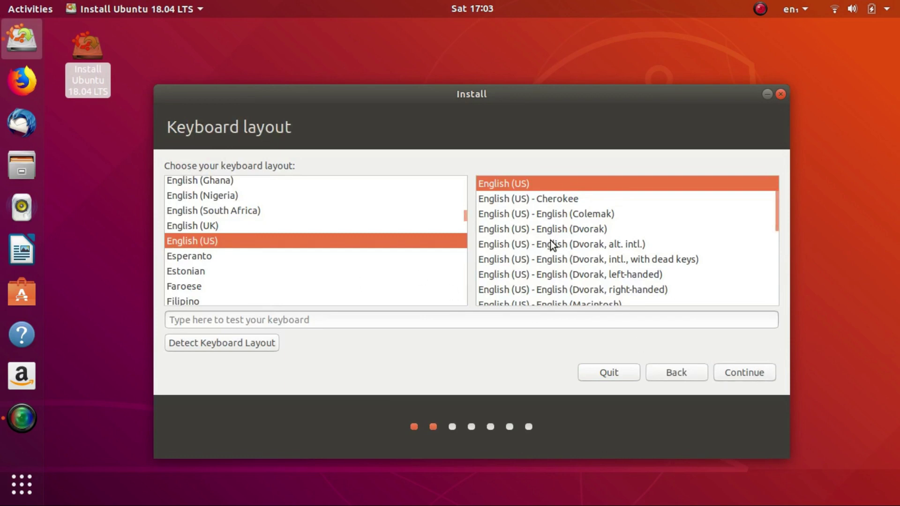
click(738, 368)
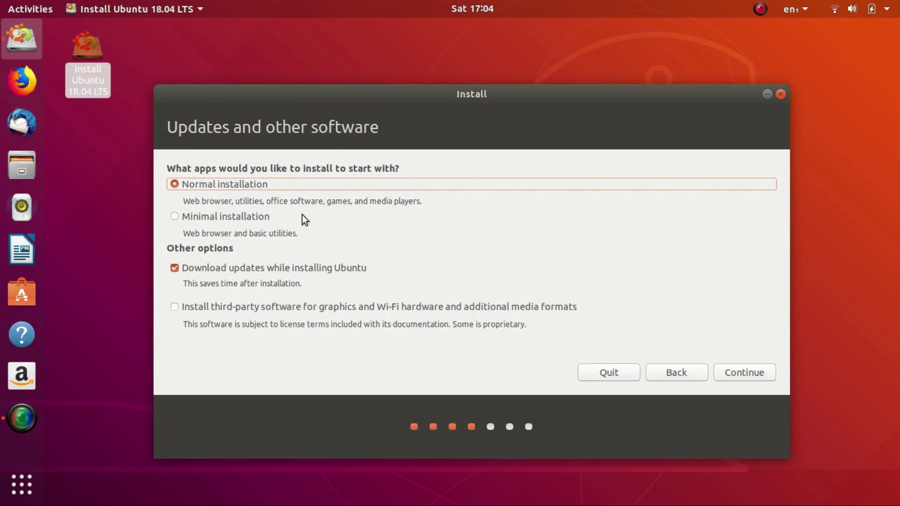
Choose Minimal installation with third-party software and without downloading updates, then continue
click(251, 218)
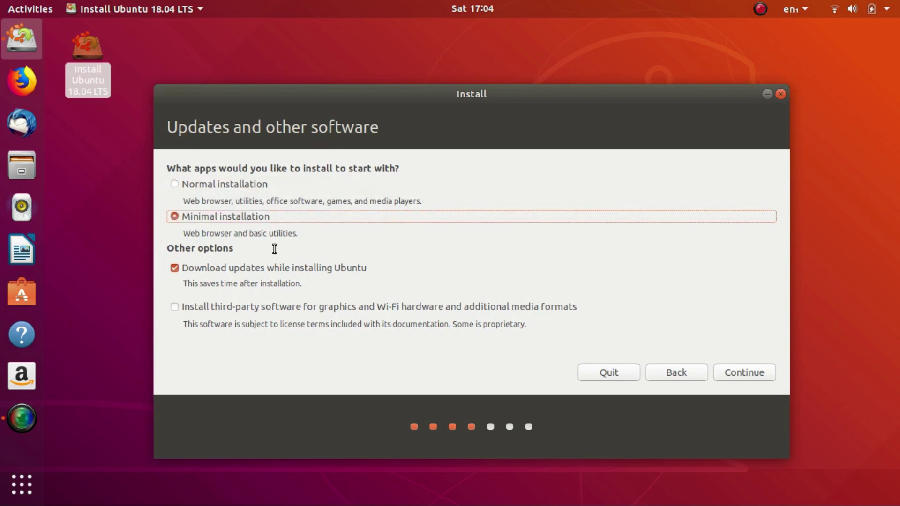
click(253, 309)
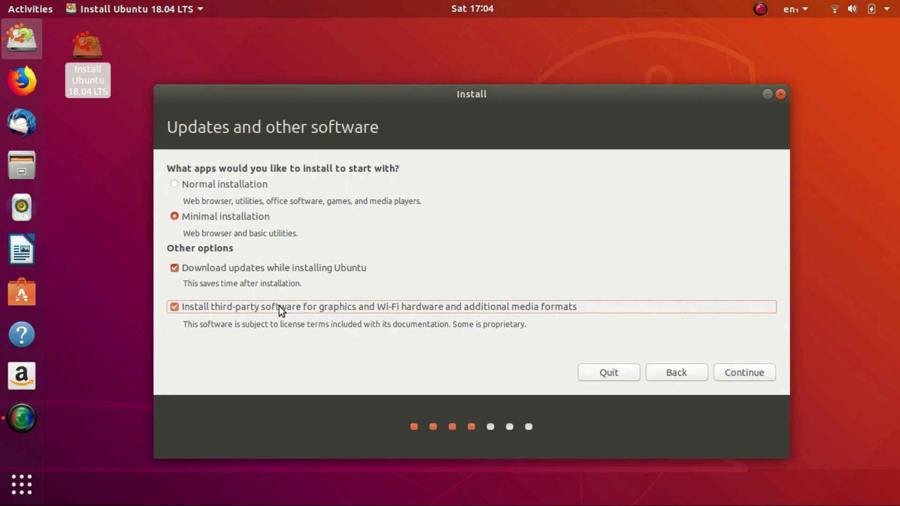
click(256, 268)
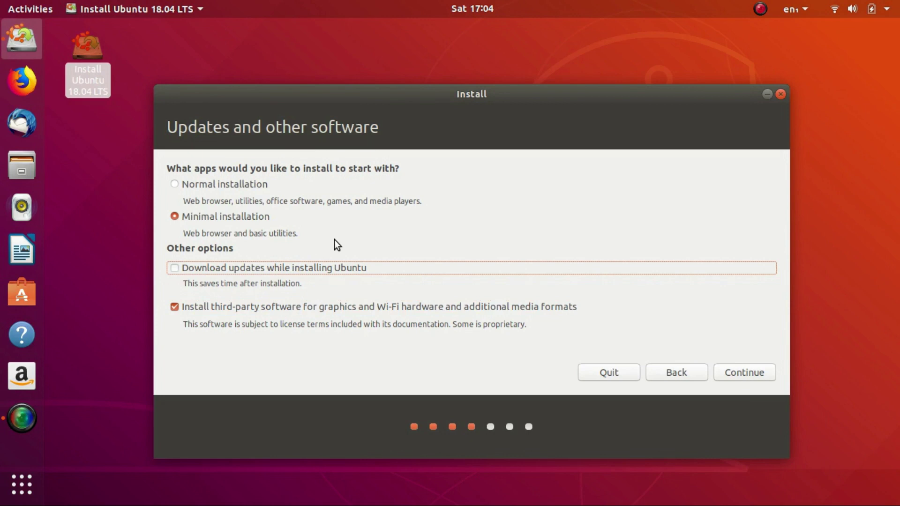
click(258, 185)
click(260, 216)
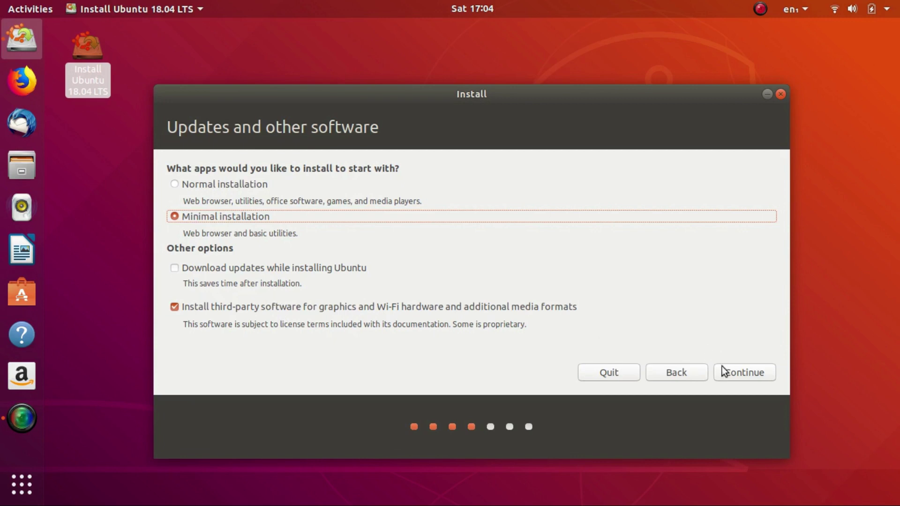
click(736, 373)
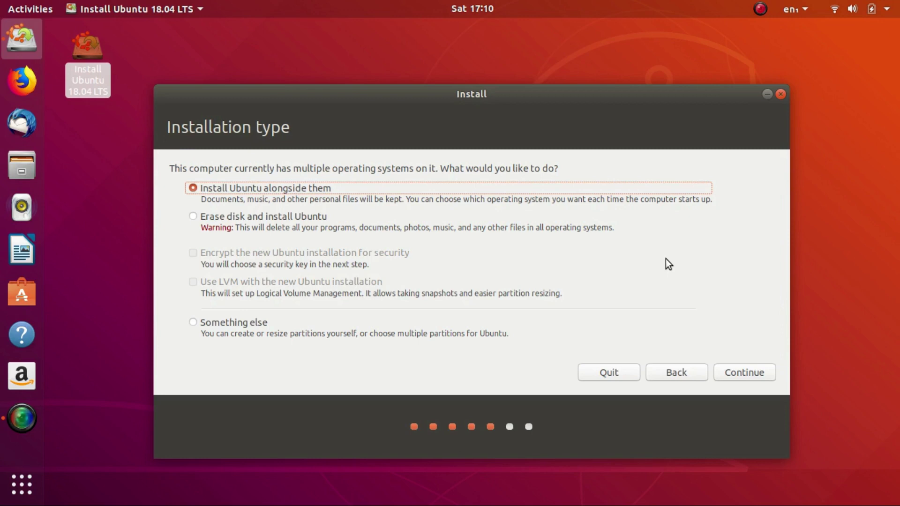
Choose 'Something else' as the installation type and go to the partition editor
click(290, 216)
click(281, 190)
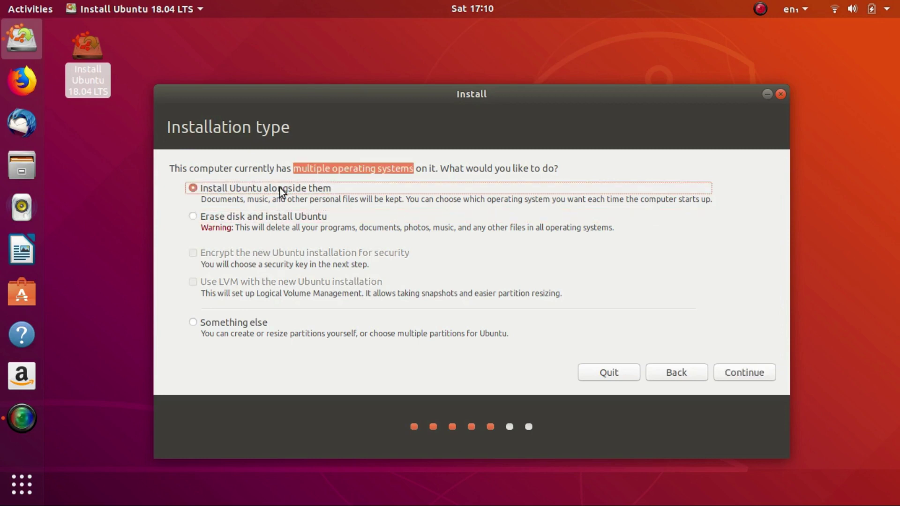
click(217, 323)
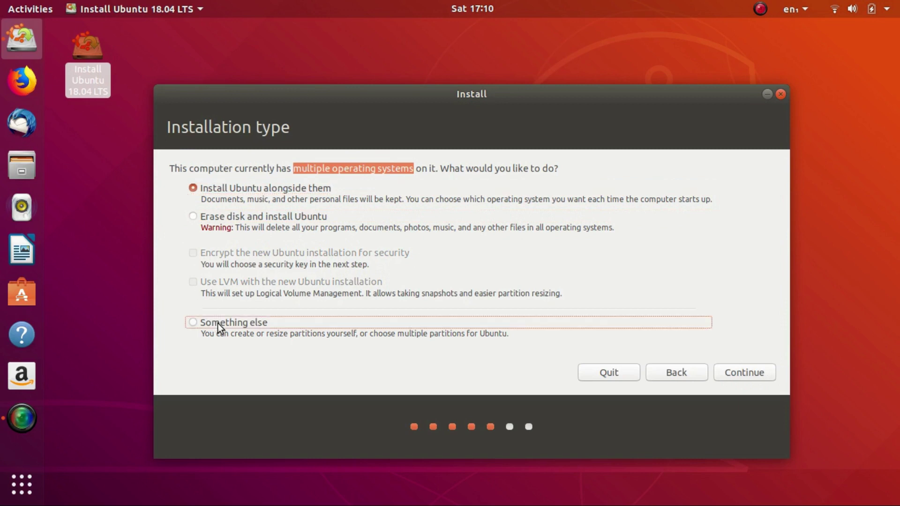
click(735, 376)
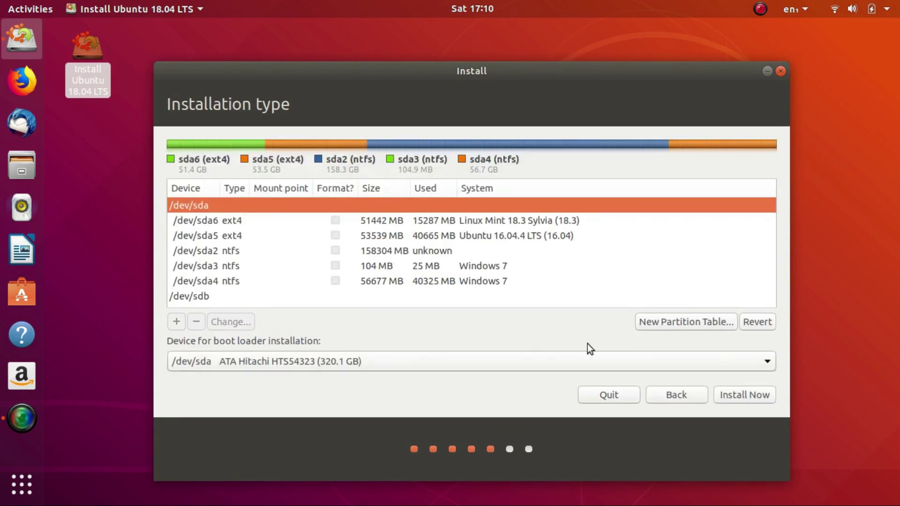
Set /dev/sda6 to use Ext4, marked for formatting, with mount point /
click(426, 222)
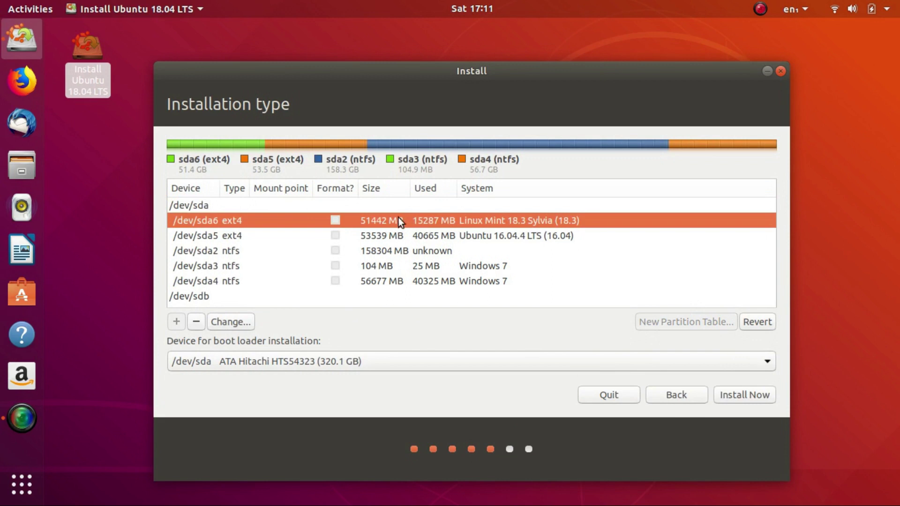
click(238, 321)
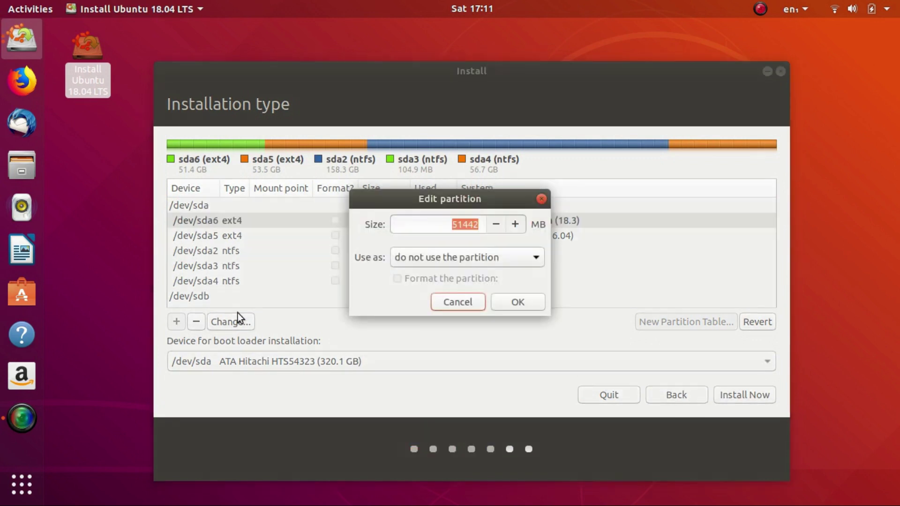
click(461, 265)
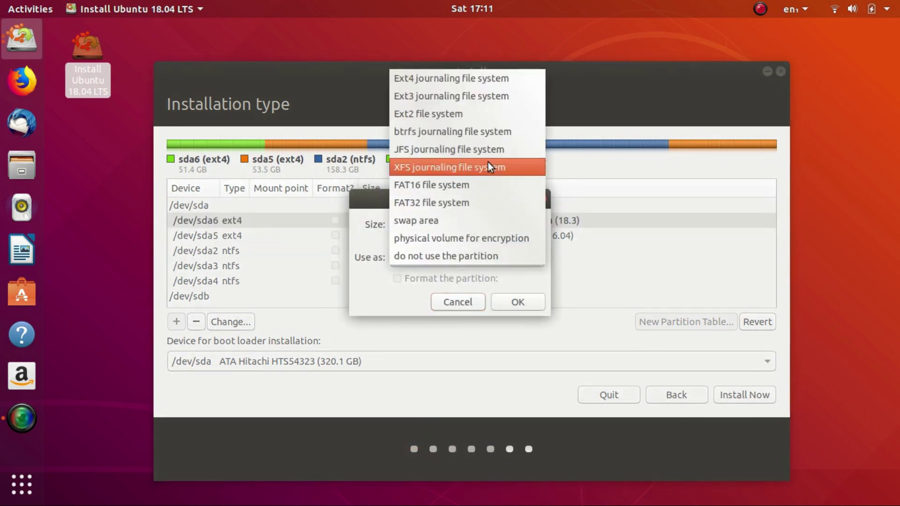
click(499, 79)
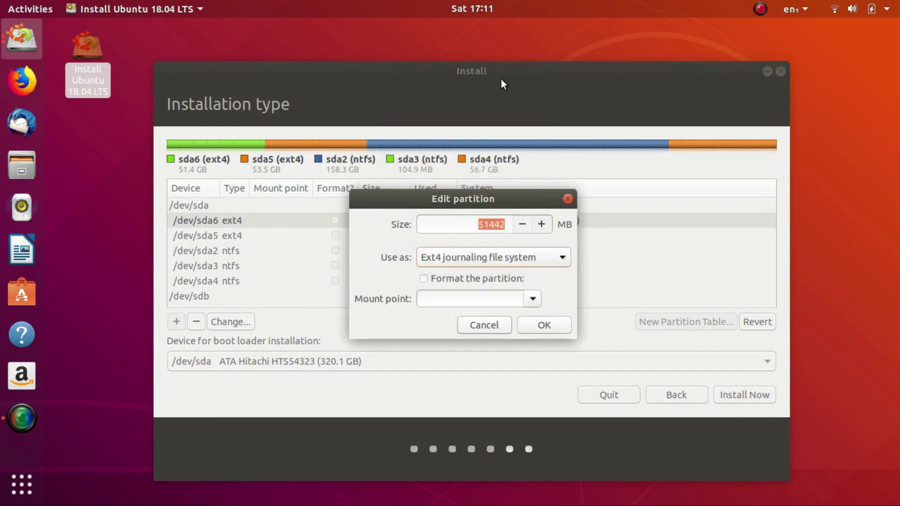
click(509, 279)
click(535, 299)
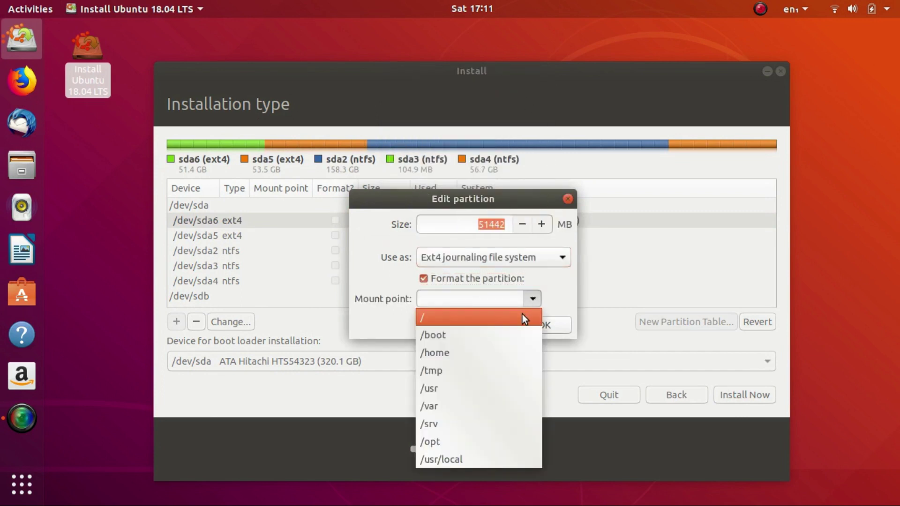
click(522, 314)
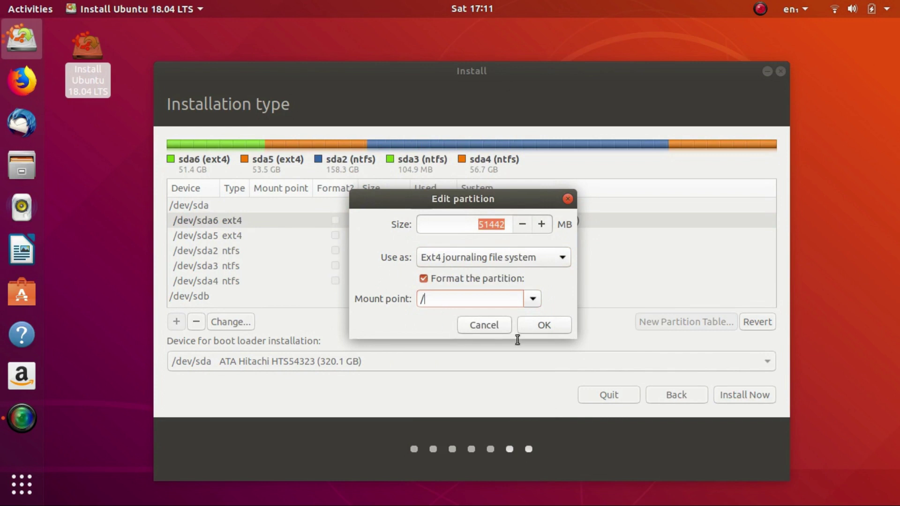
click(537, 330)
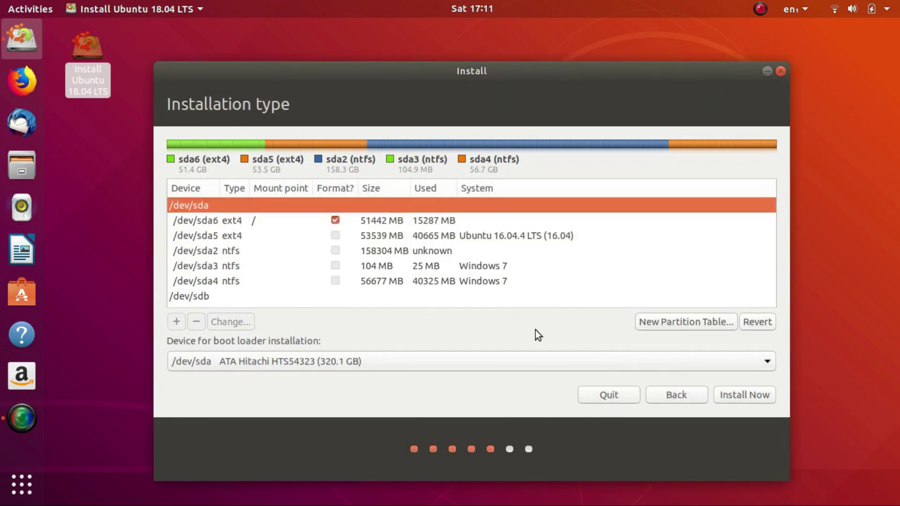
Install Now, confirm writing the partition changes to disk, and keep Kolkata as the location
click(725, 394)
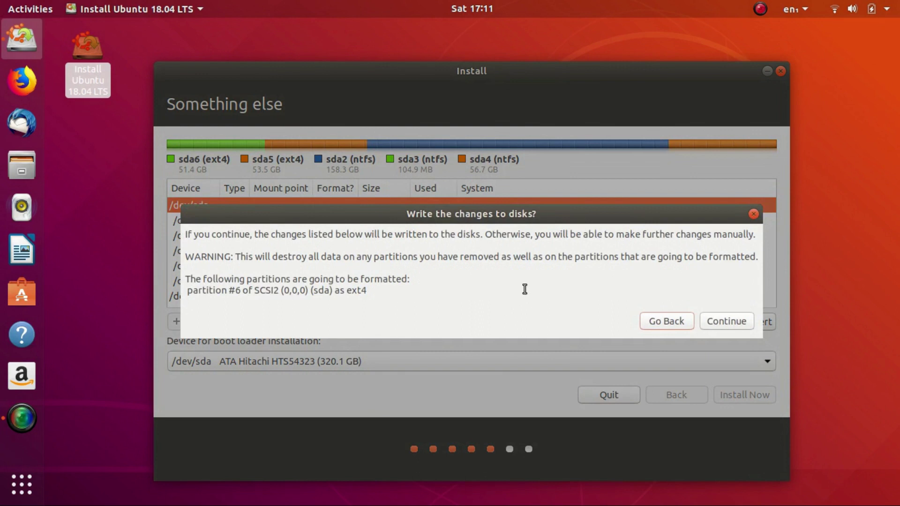
click(727, 321)
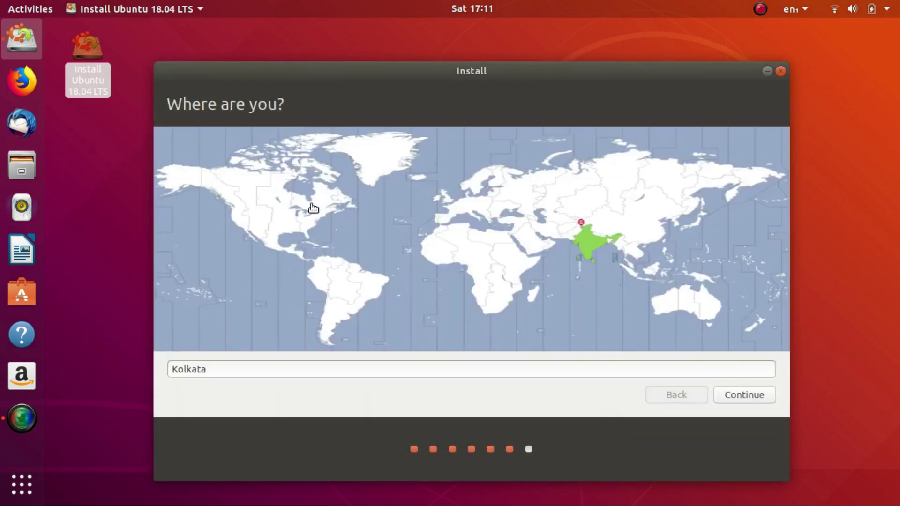
click(744, 395)
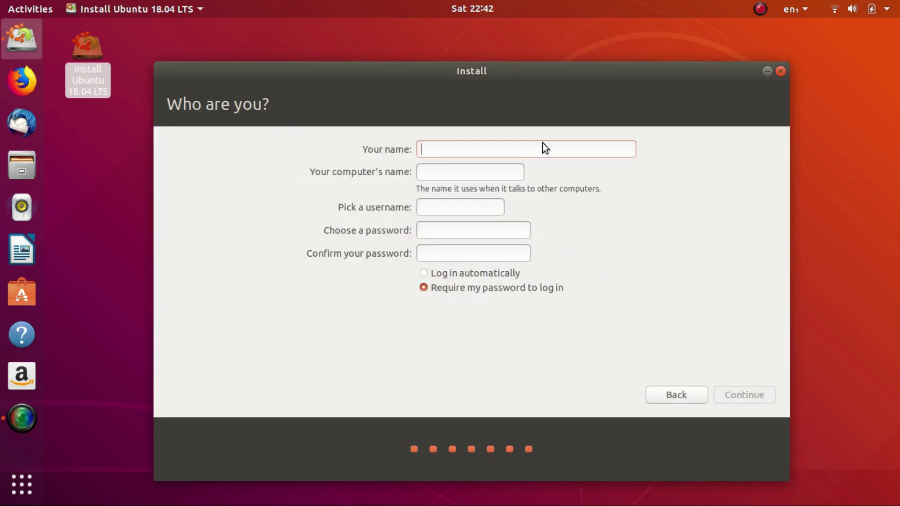
Enter the user's name and a short password with its confirmation, then start installing
text(AQUIL)
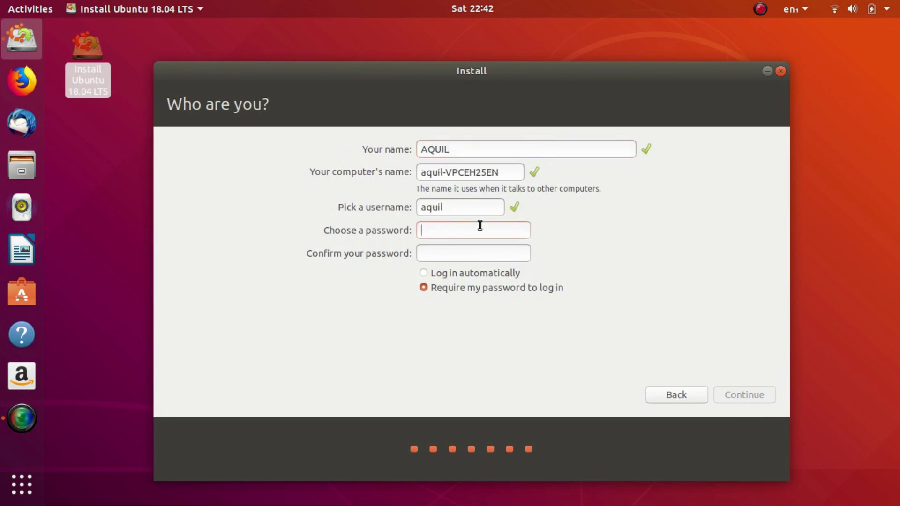
text(1)
click(486, 253)
text(1)
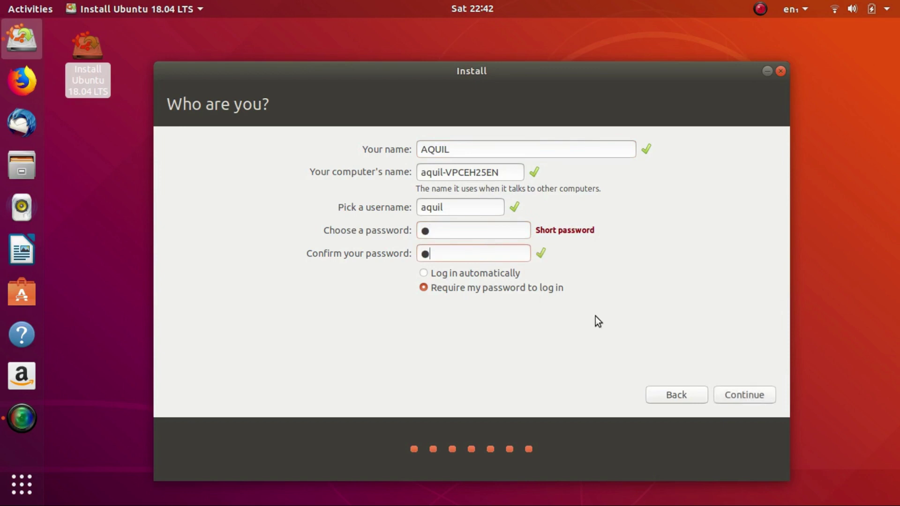
click(744, 395)
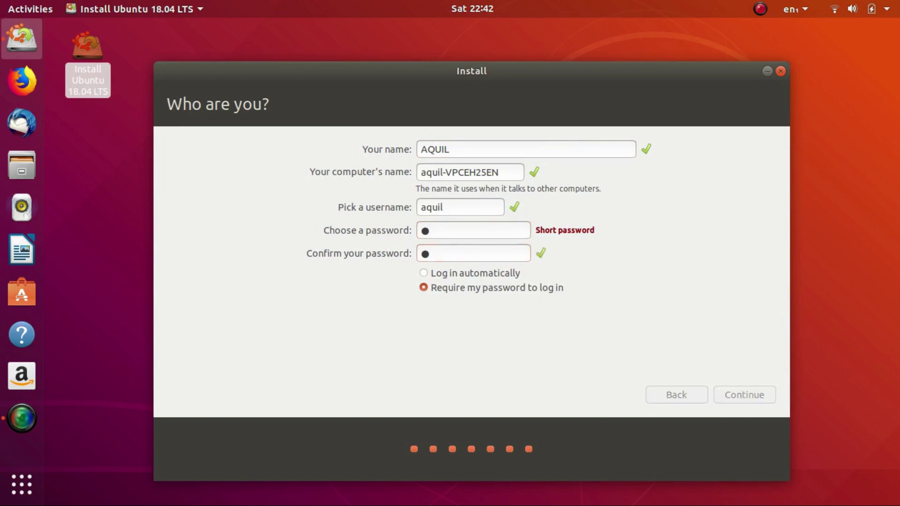